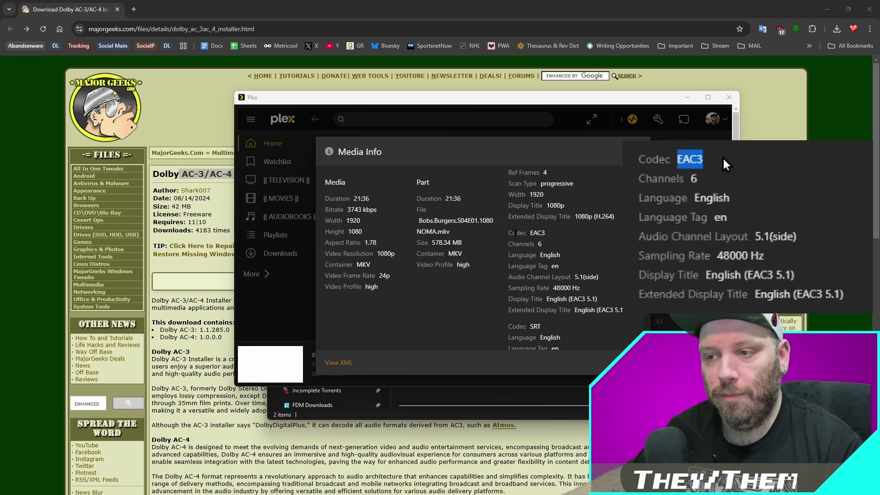
# Examine the audio codec entry in the Media Info window of the Bob's Burgers episode.
pyautogui.moveTo(508, 233); pyautogui.dragTo(587, 290)
pyautogui.moveTo(548, 236)
pyautogui.mouseDown()
pyautogui.moveTo(558, 236)
pyautogui.moveTo(533, 231)
pyautogui.mouseUp()
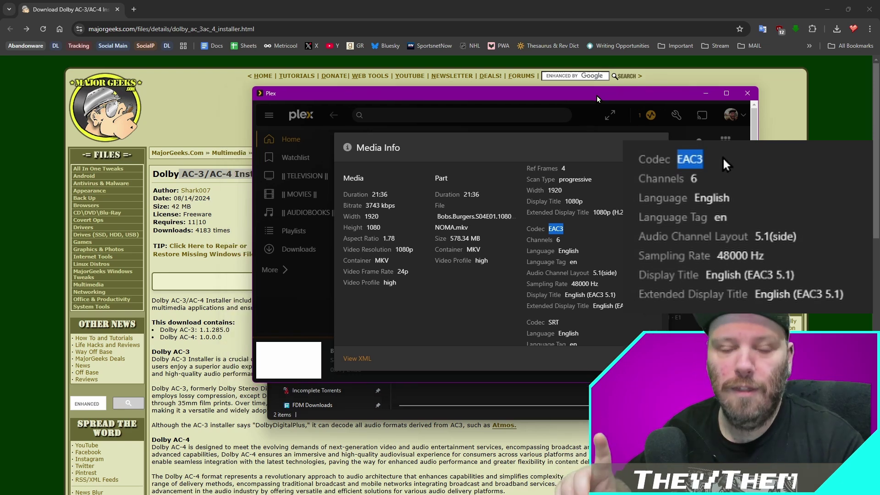
pyautogui.moveTo(559, 103); pyautogui.dragTo(577, 99)
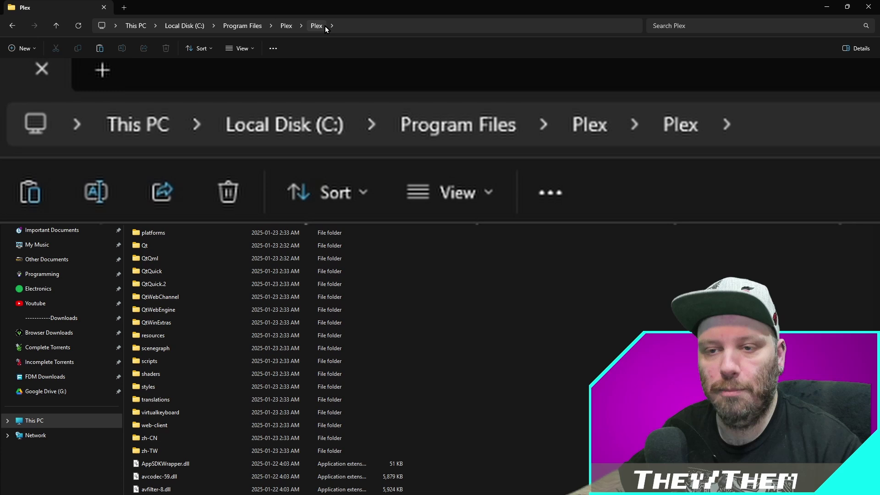
# Locate mpv-2.dll in the C:\Program Files\Plex\Plex folder and check the Reddit thread about missing audio in the browser.
pyautogui.scroll(-12, 604, 240)
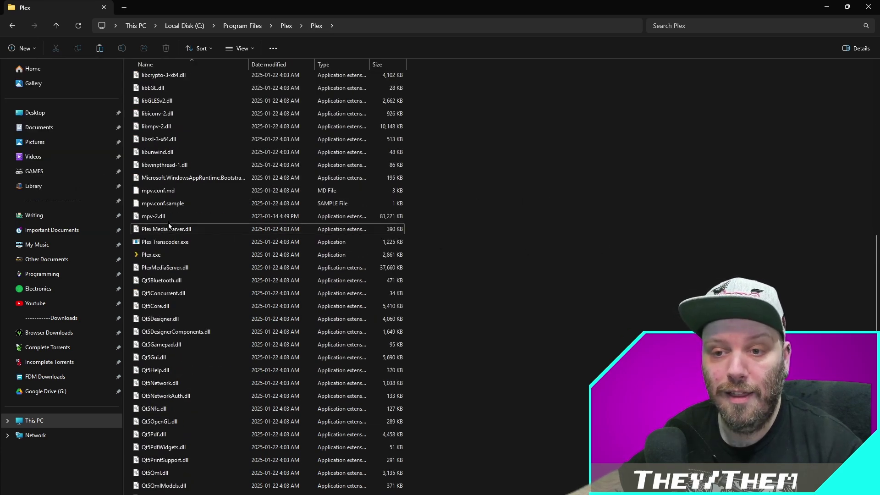
pyautogui.click(165, 216)
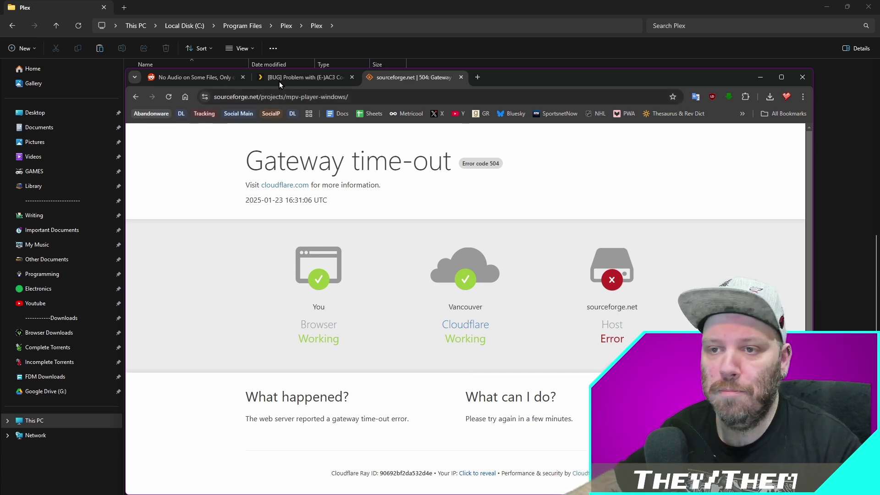
pyautogui.click(198, 78)
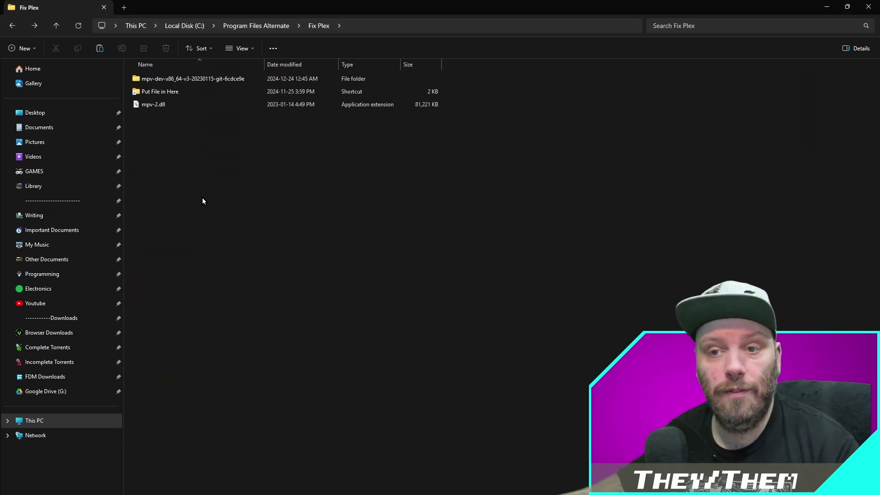
# Copy mpv-2.dll from the mpv-dev-x86_64-v3-20230115-git-6cdce9e folder inside Fix Plex, and return to Fix Plex.
pyautogui.press('Down')
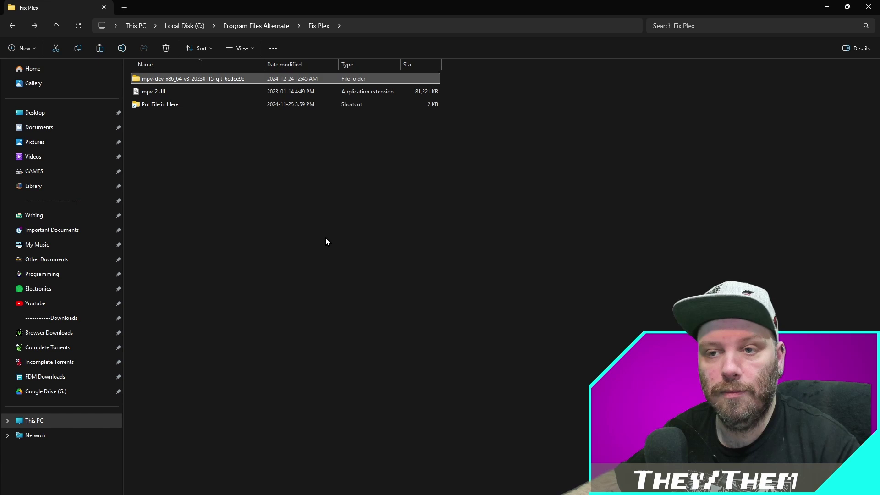
pyautogui.doubleClick(215, 79)
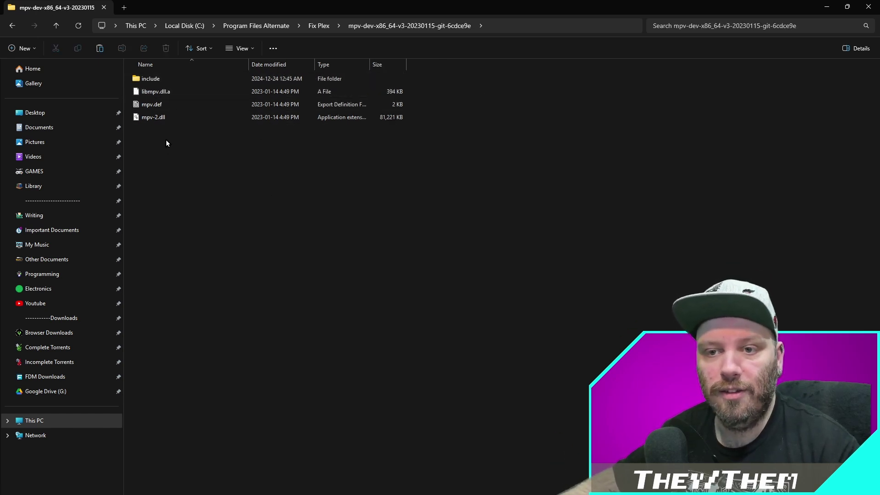
pyautogui.moveTo(166, 139); pyautogui.dragTo(180, 100)
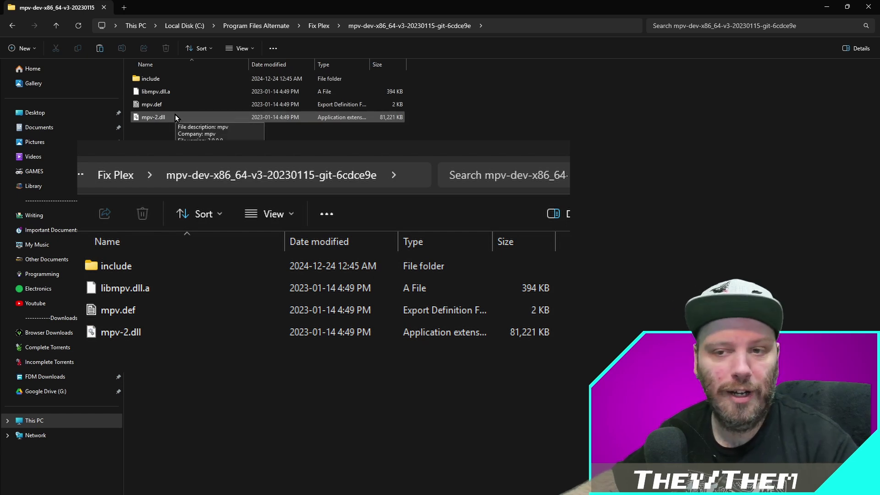
pyautogui.click(175, 117)
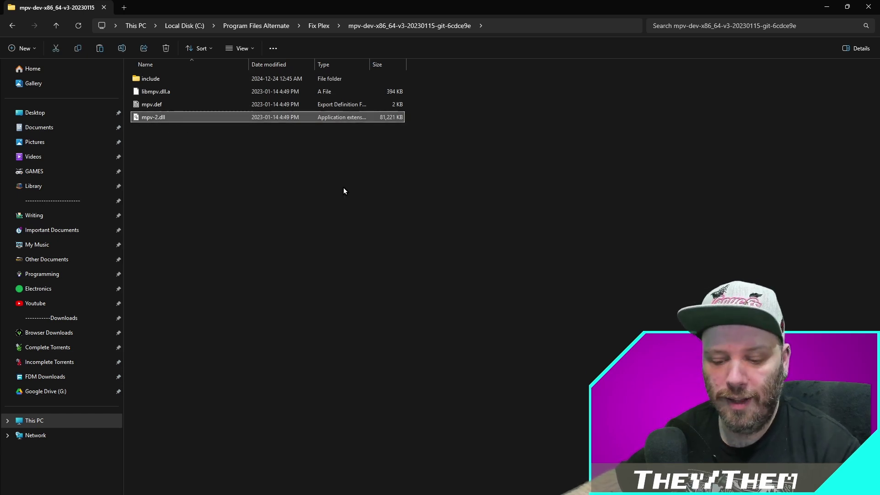
pyautogui.press('BackSpace')
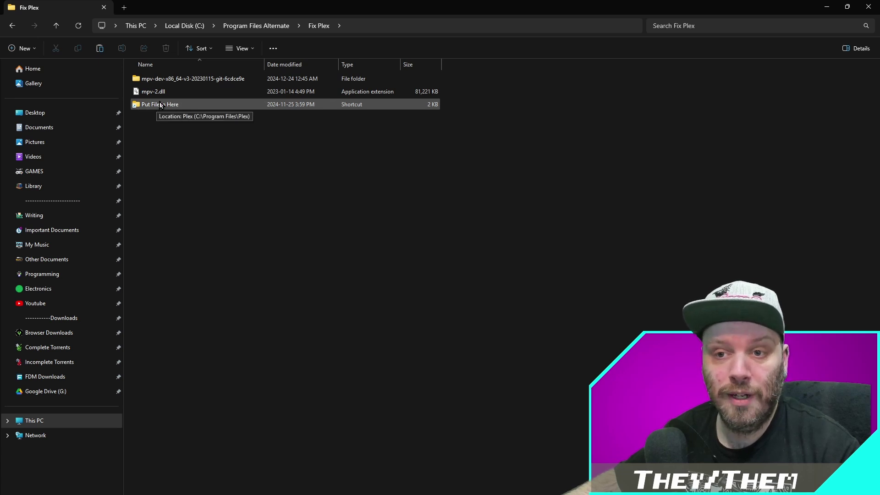
# Paste the copied mpv-2.dll into C:\Program Files\Plex\Plex through the Put File in Here shortcut, replacing the existing file.
pyautogui.doubleClick(158, 104)
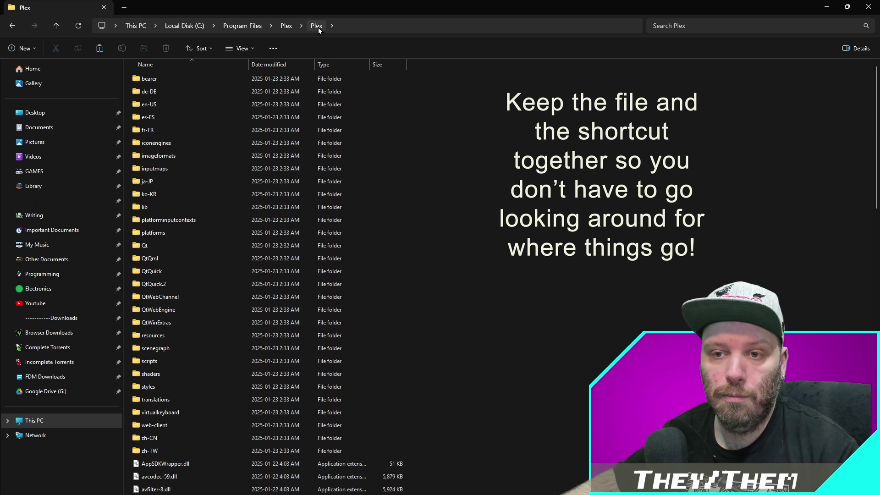
pyautogui.scroll(-9, 456, 389)
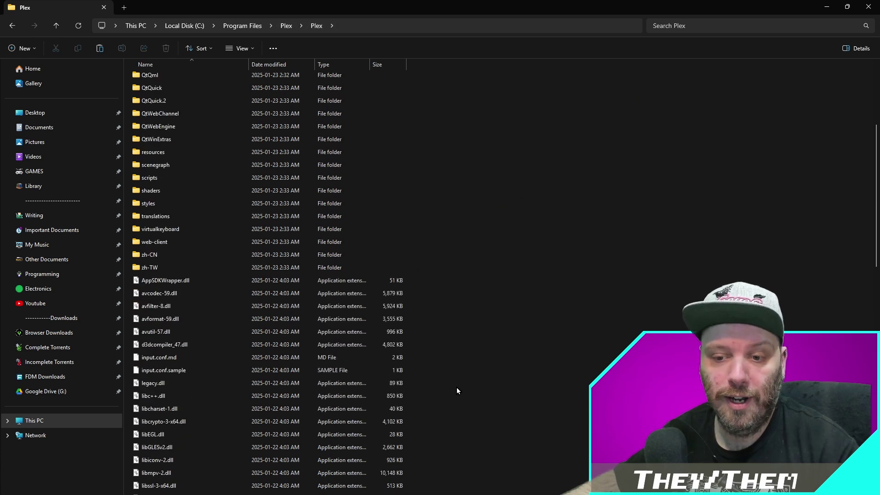
pyautogui.scroll(9, 456, 390)
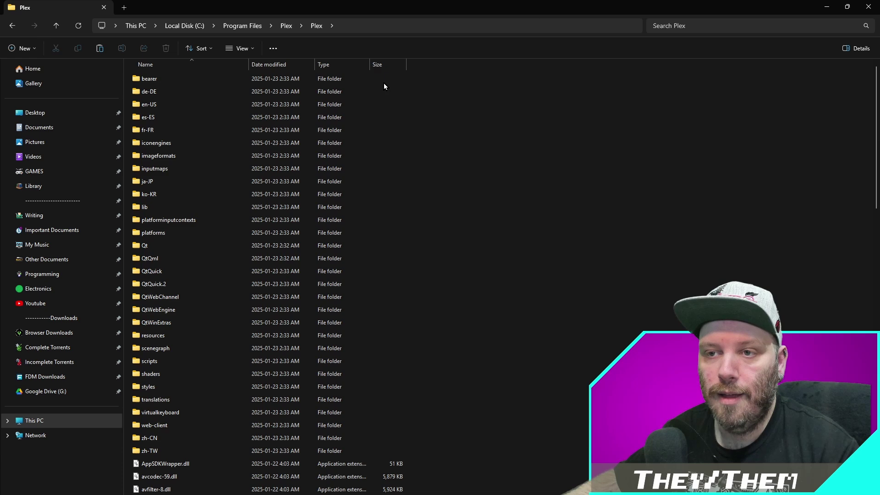
pyautogui.rightClick(555, 188)
pyautogui.click(608, 251)
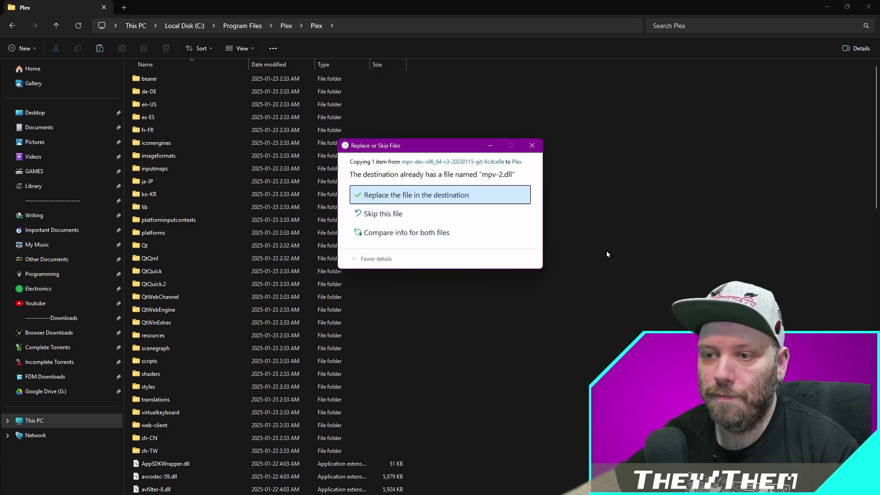
pyautogui.click(407, 249)
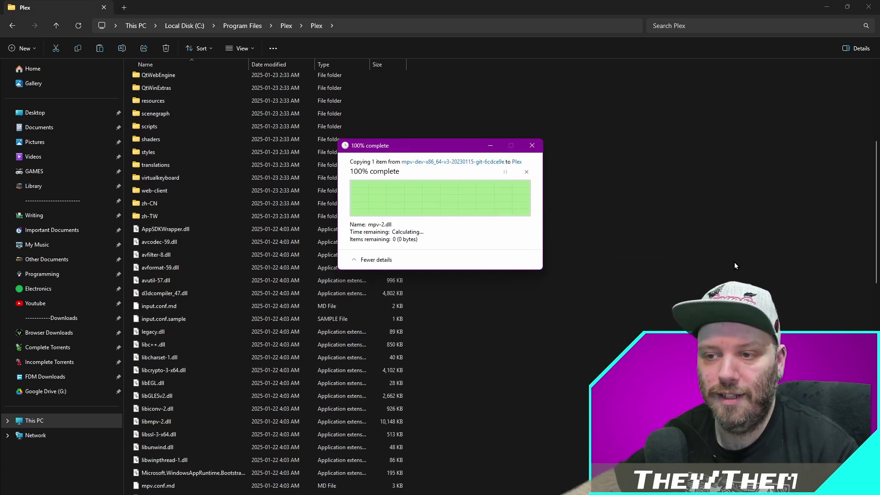
pyautogui.scroll(2, 532, 222)
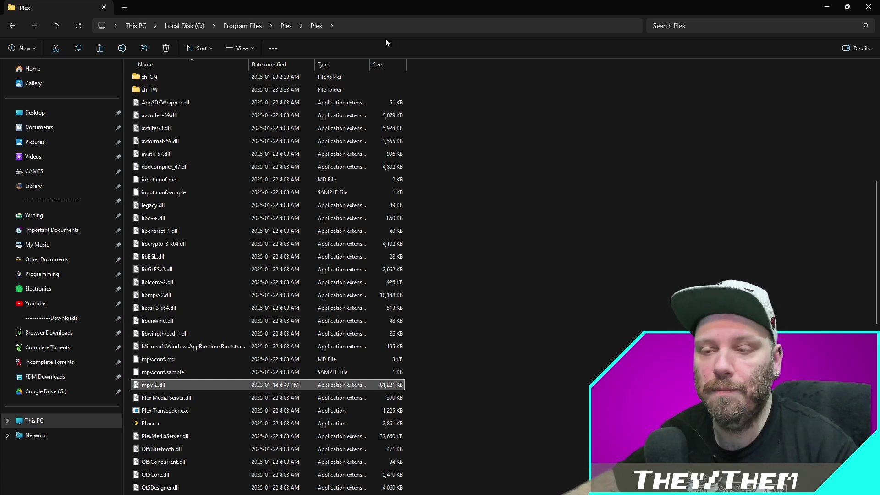
pyautogui.click(246, 26)
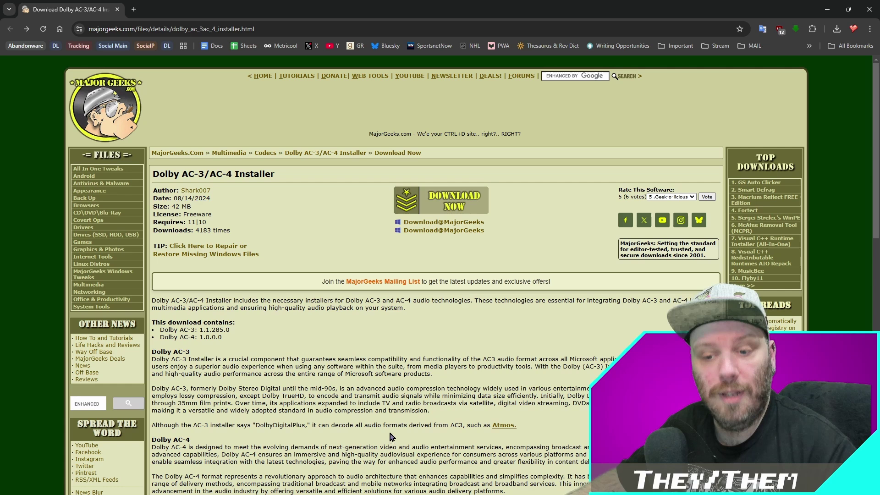
# Switch to the Dolby_AC4_AC3_Installer folder and examine the AC4 part of the second decoder package's file name.
pyautogui.hotkey('alt', 'Tab')
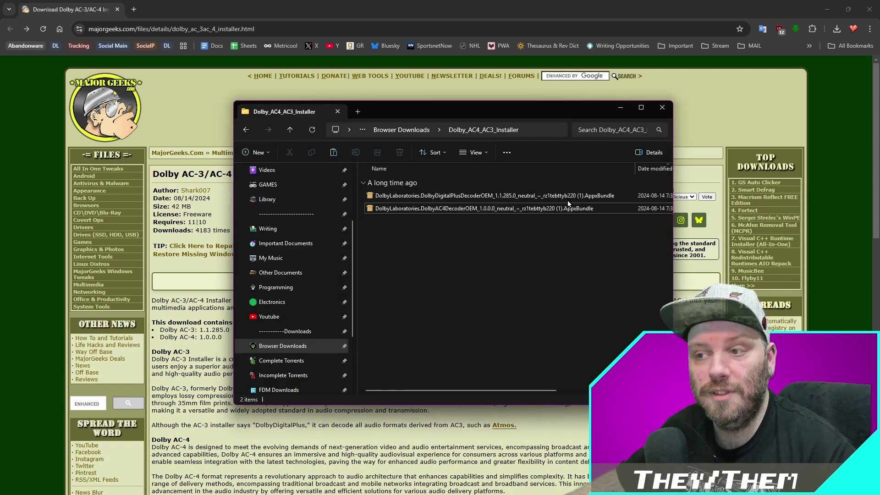
pyautogui.click(421, 209)
pyautogui.press('F2')
pyautogui.moveTo(435, 209); pyautogui.dragTo(445, 209)
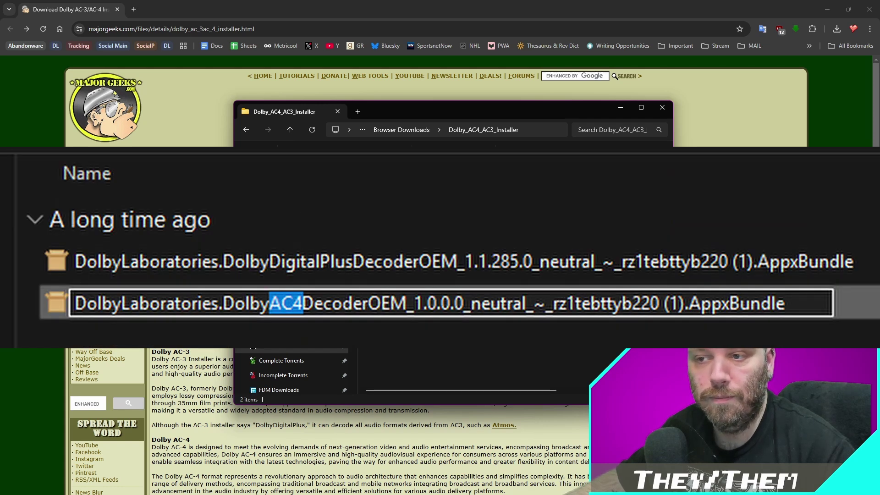
pyautogui.press('Escape')
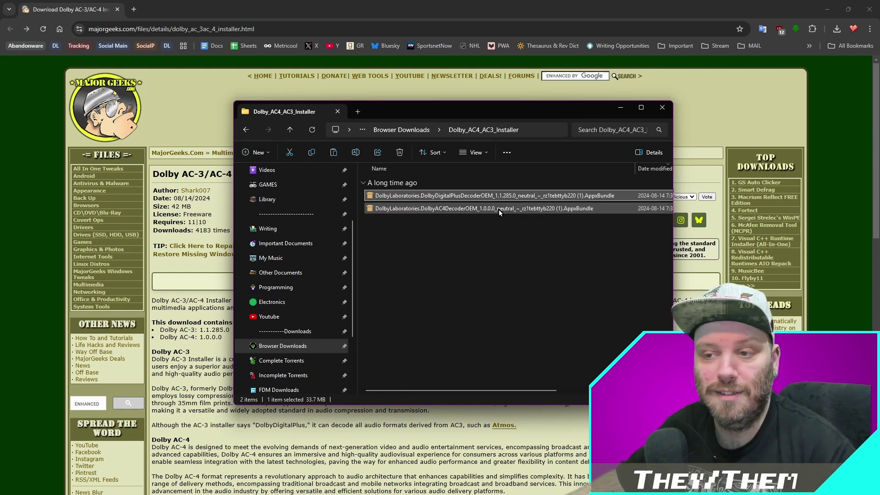
# Install the Dolby AC-4 decoder for PC OEMs from its AppxBundle package and close the installer.
pyautogui.doubleClick(499, 209)
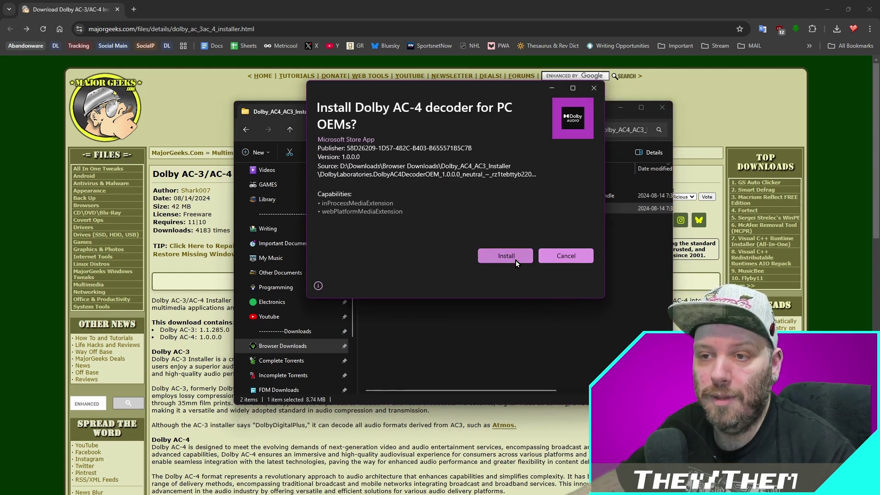
pyautogui.click(516, 260)
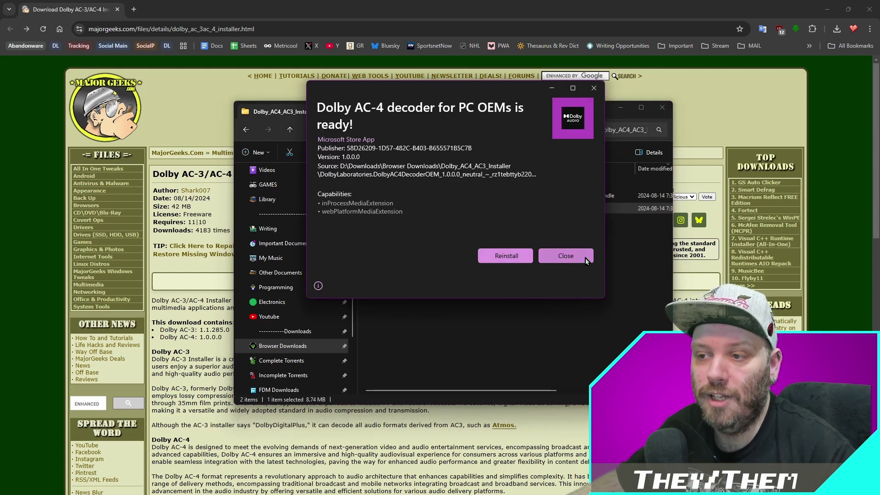
pyautogui.click(584, 257)
pyautogui.click(576, 265)
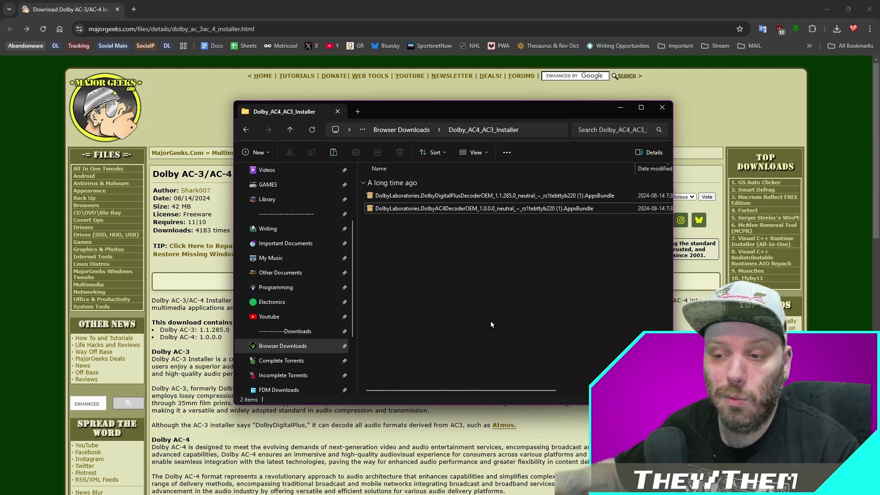
# Switch to the browser and review the Plex forum thread and the Reddit reply about the Dolby AC-3/AC-4 installer.
pyautogui.hotkey('alt', 'Tab')
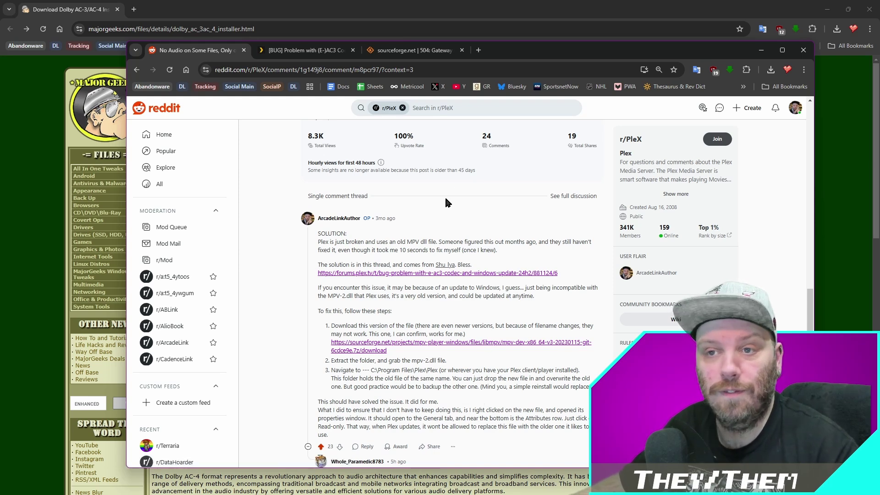
pyautogui.click(403, 50)
pyautogui.click(305, 50)
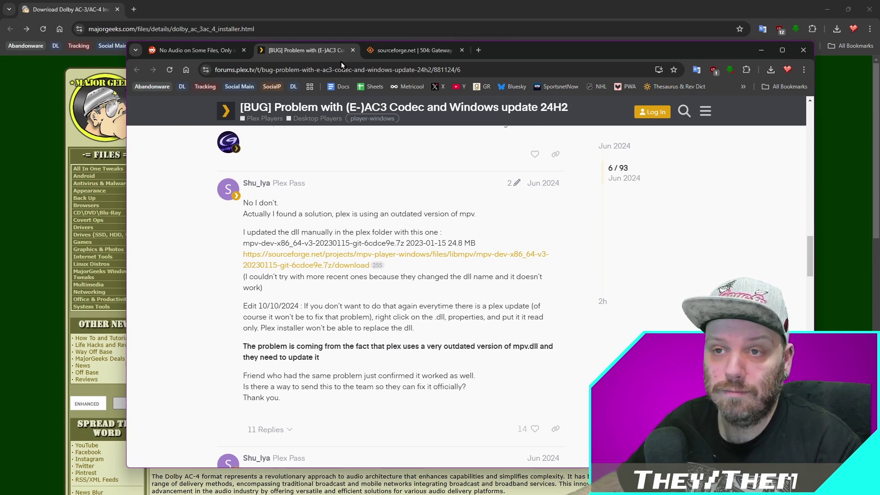
pyautogui.click(216, 55)
pyautogui.scroll(-1, 432, 241)
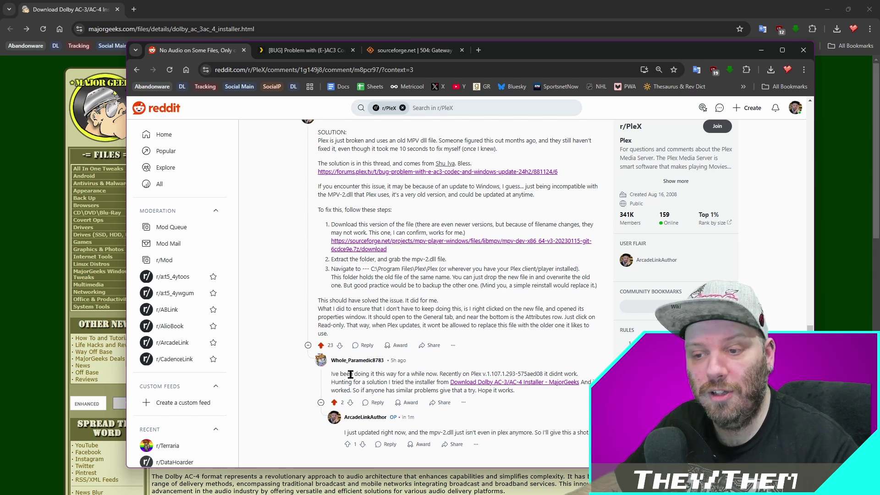
pyautogui.moveTo(350, 375); pyautogui.dragTo(516, 389)
pyautogui.click(377, 431)
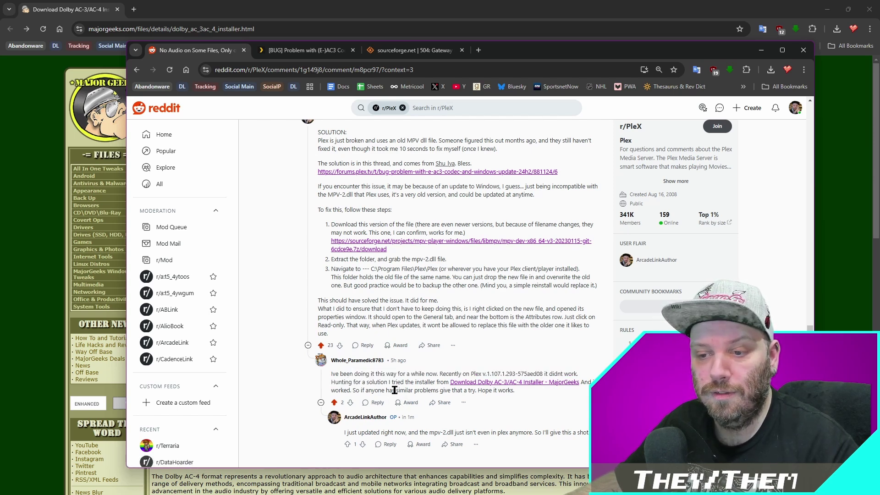
pyautogui.moveTo(369, 382); pyautogui.dragTo(386, 390)
pyautogui.click(416, 389)
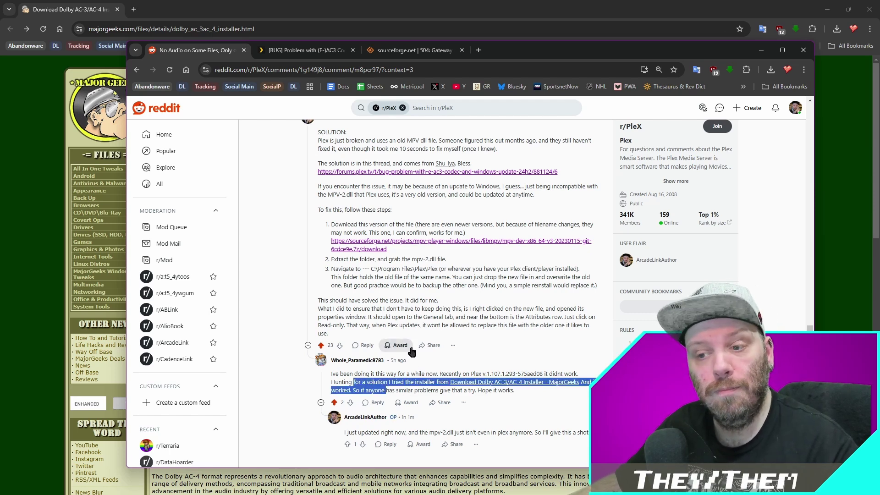